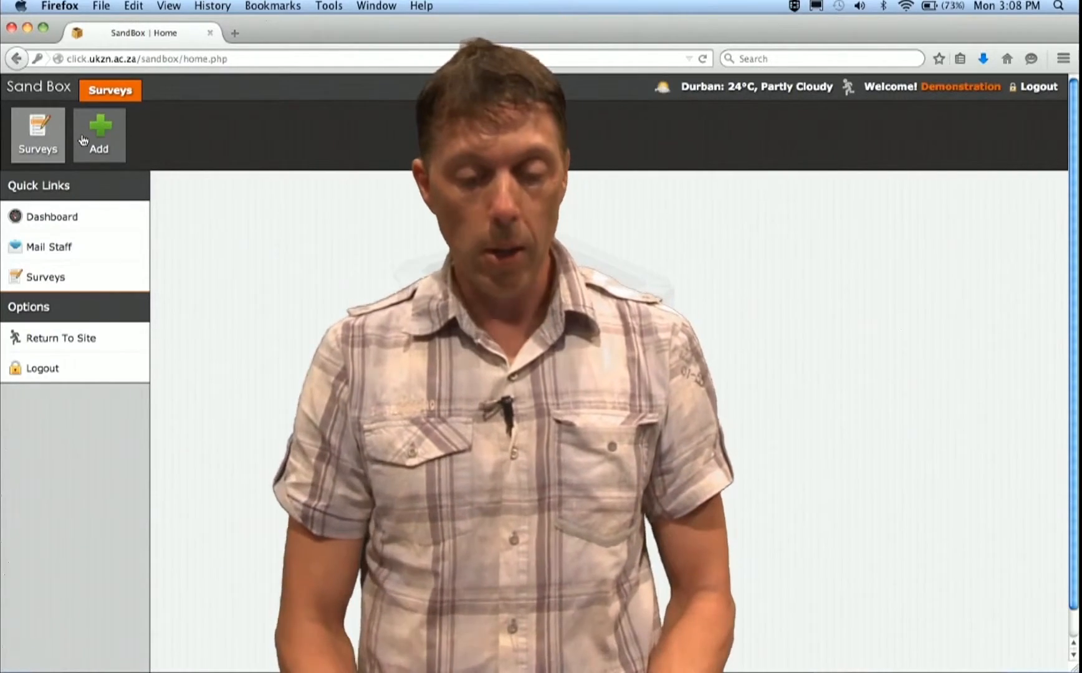
Start a new survey titled "Clicker System" with the keyword "clicker"
left_click(44, 136)
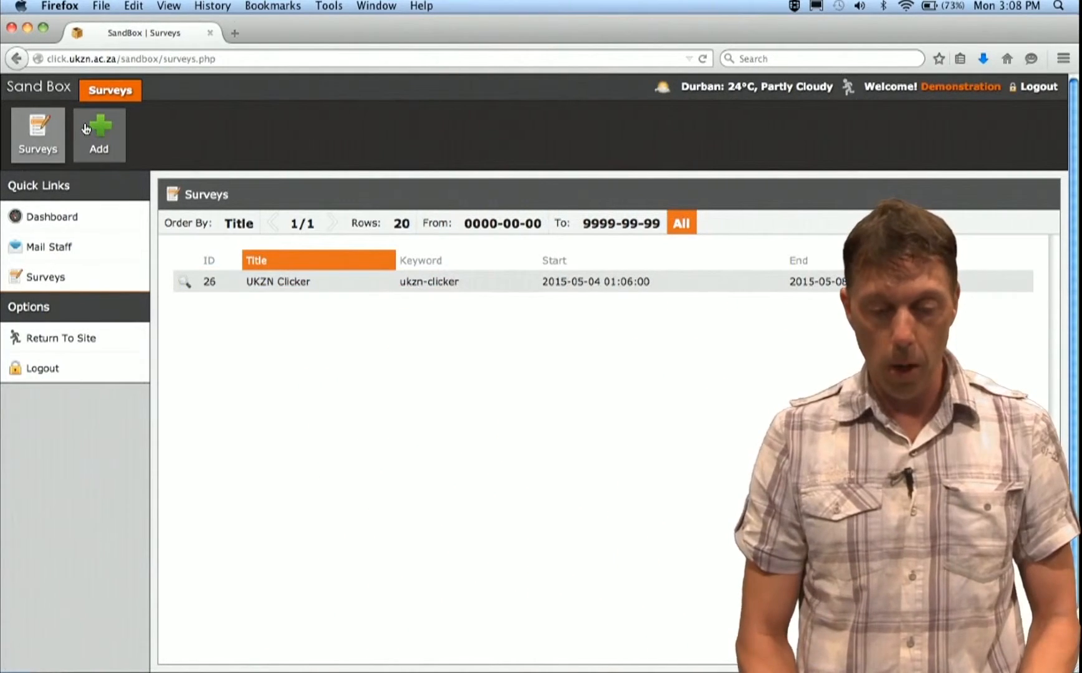
left_click(86, 128)
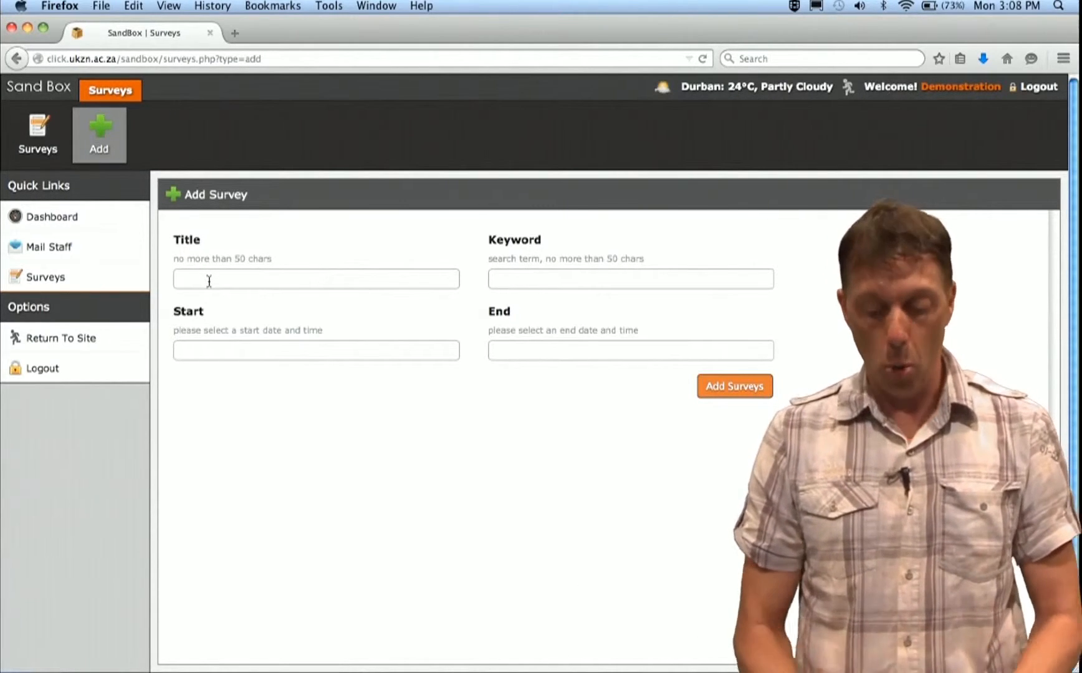
left_click(208, 281)
type("Clic")
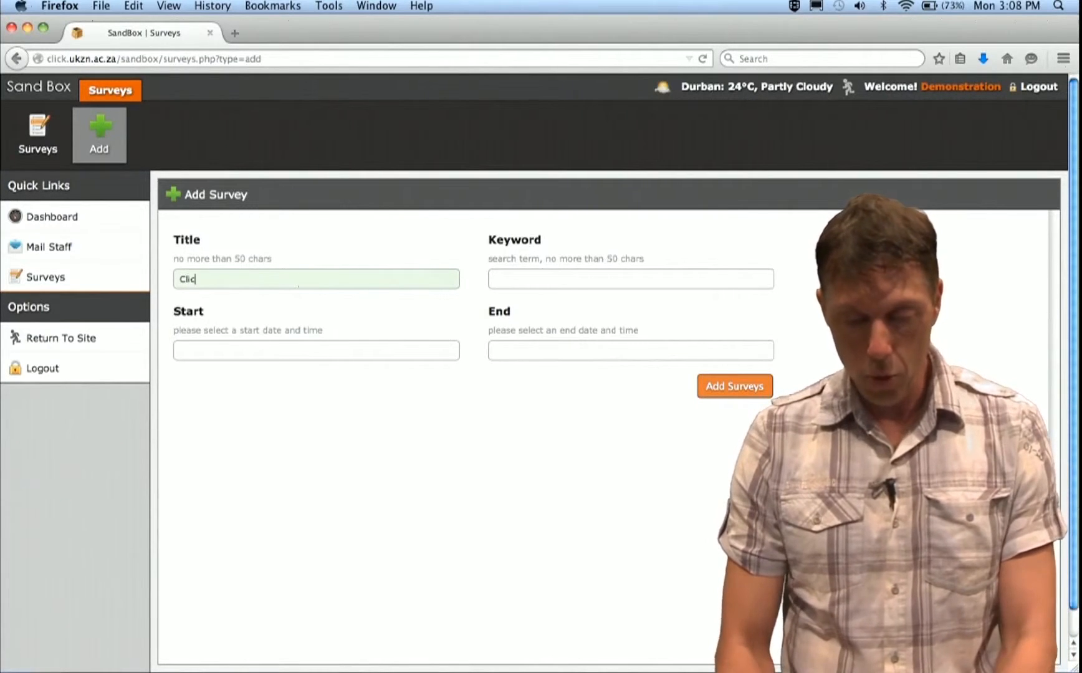
type("ker Sy")
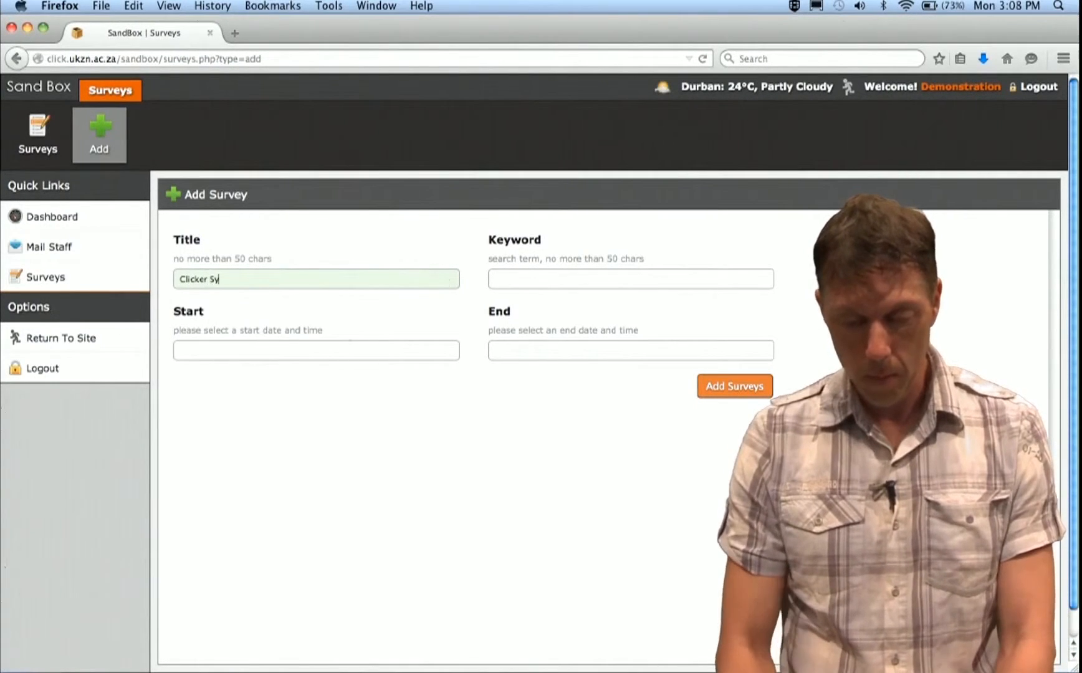
type("stem")
key("Tab")
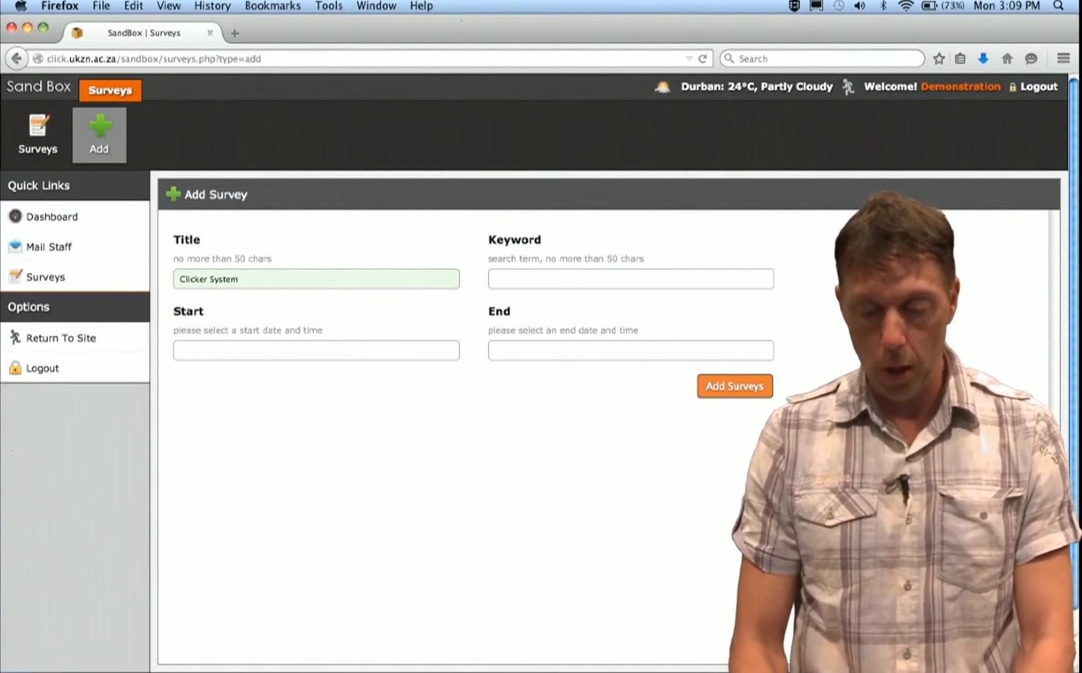
type("click")
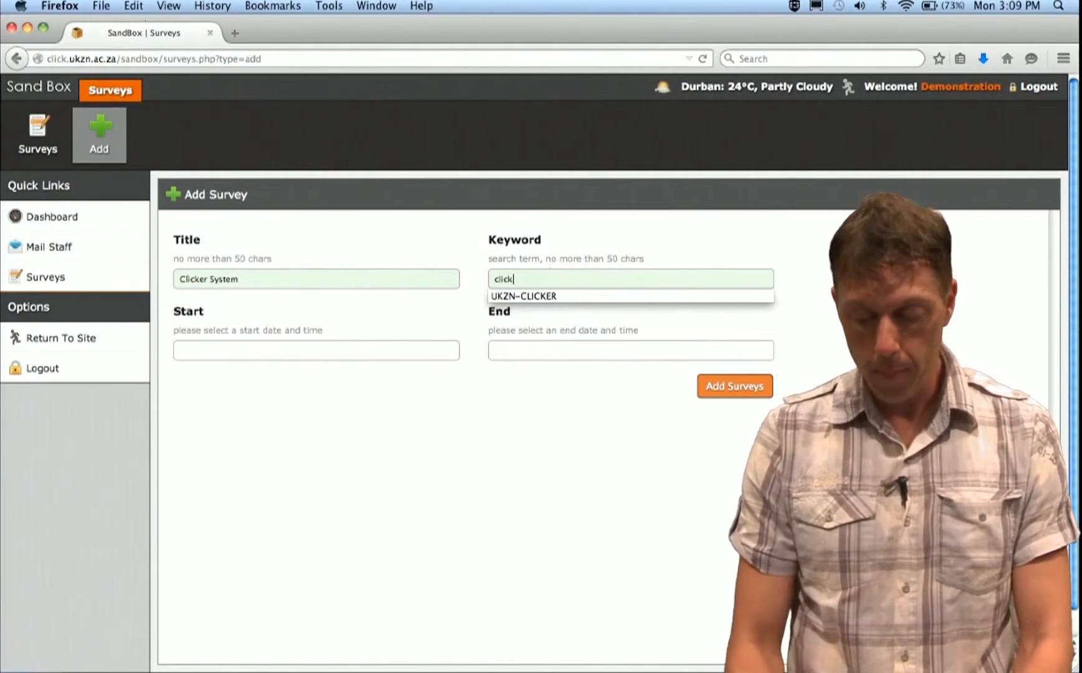
type("er")
key("Tab")
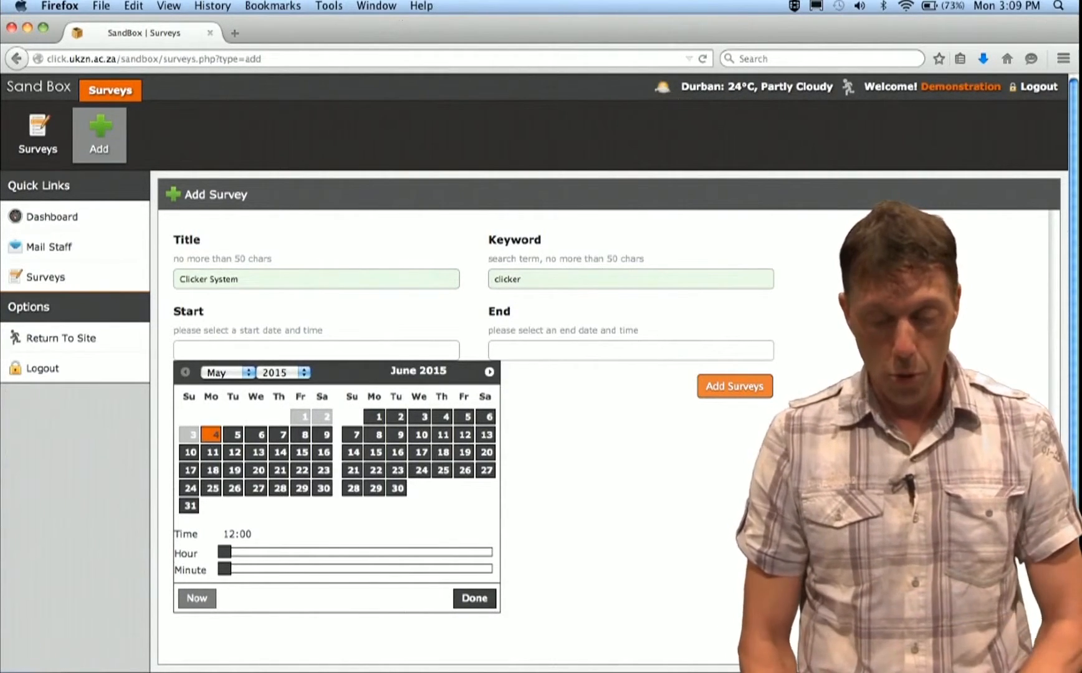
left_click(213, 435)
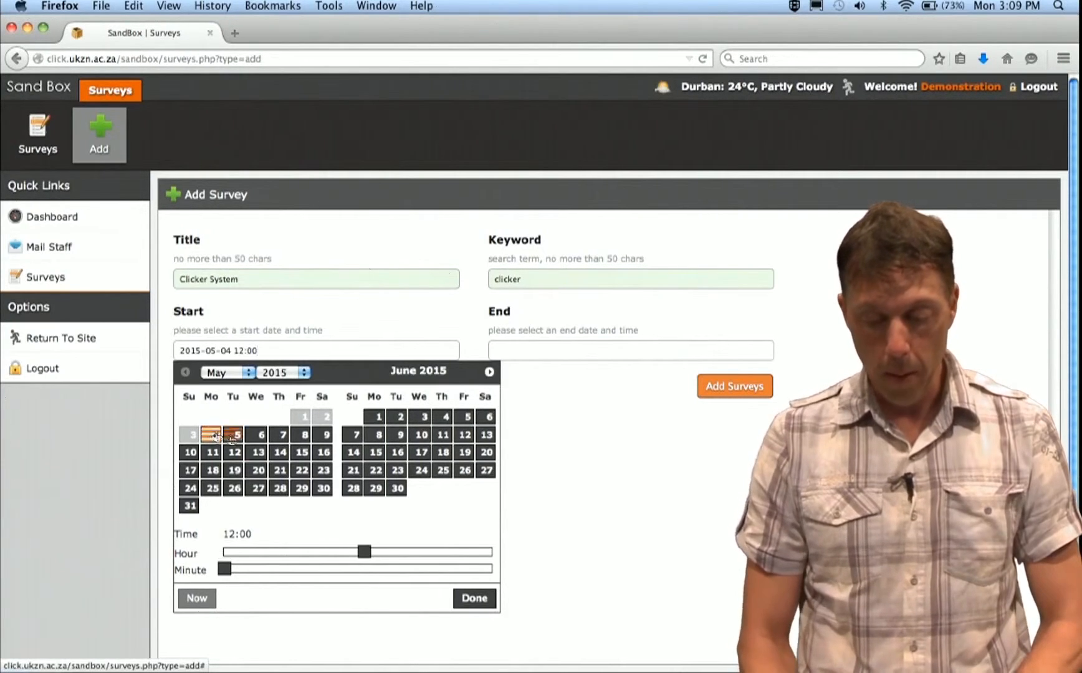
left_click(470, 603)
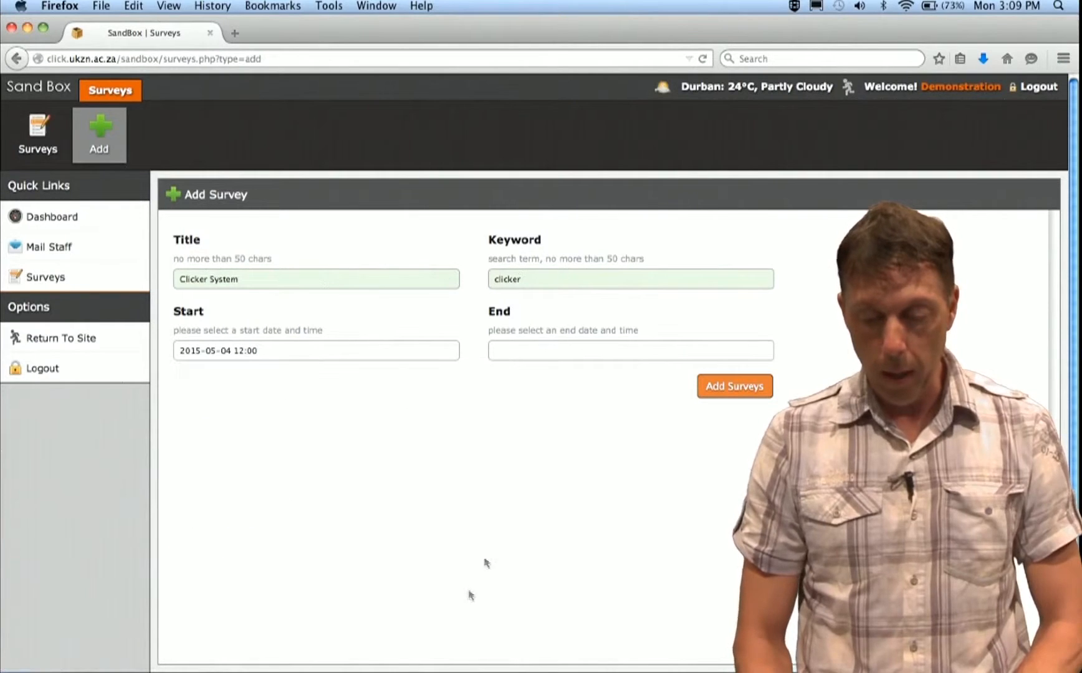
left_click(598, 347)
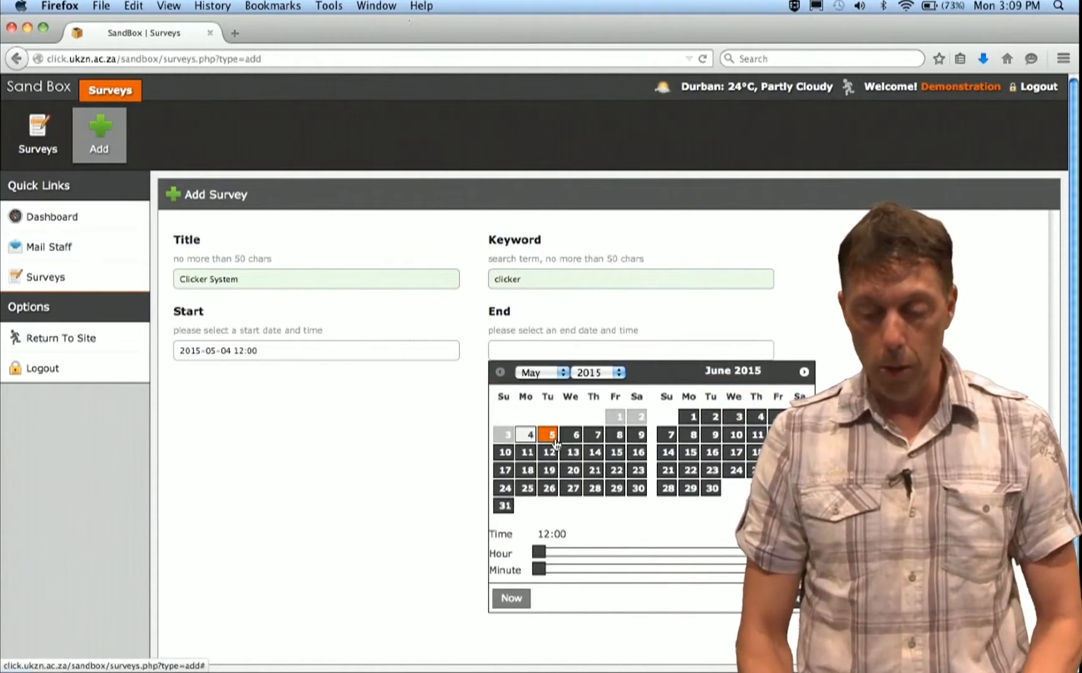
left_click(575, 438)
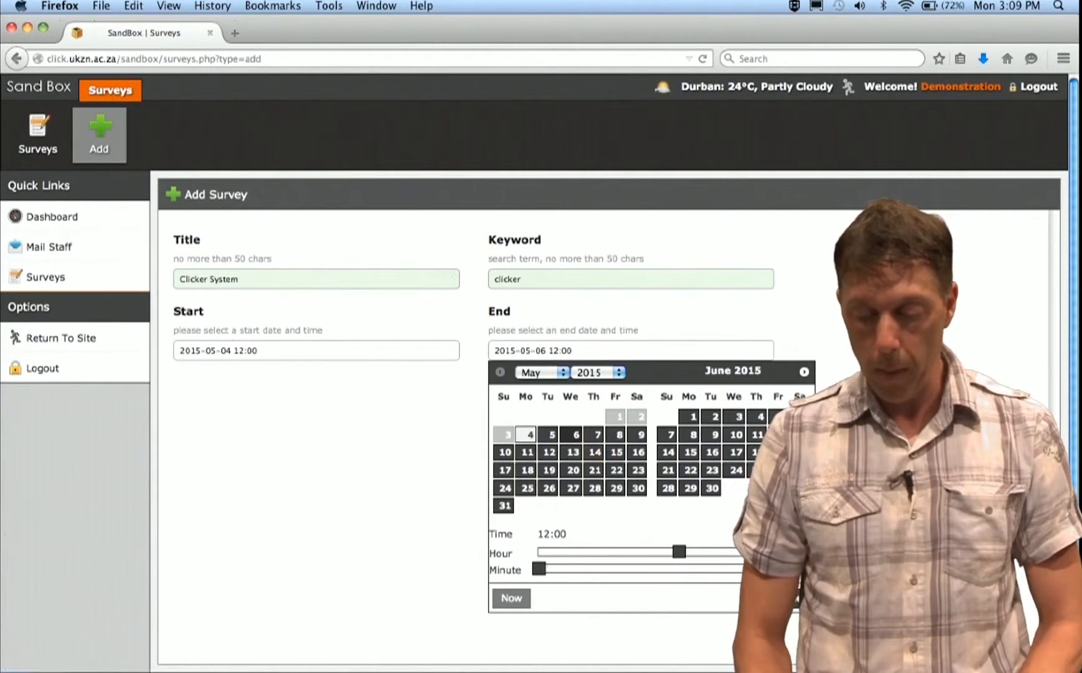
left_click(793, 598)
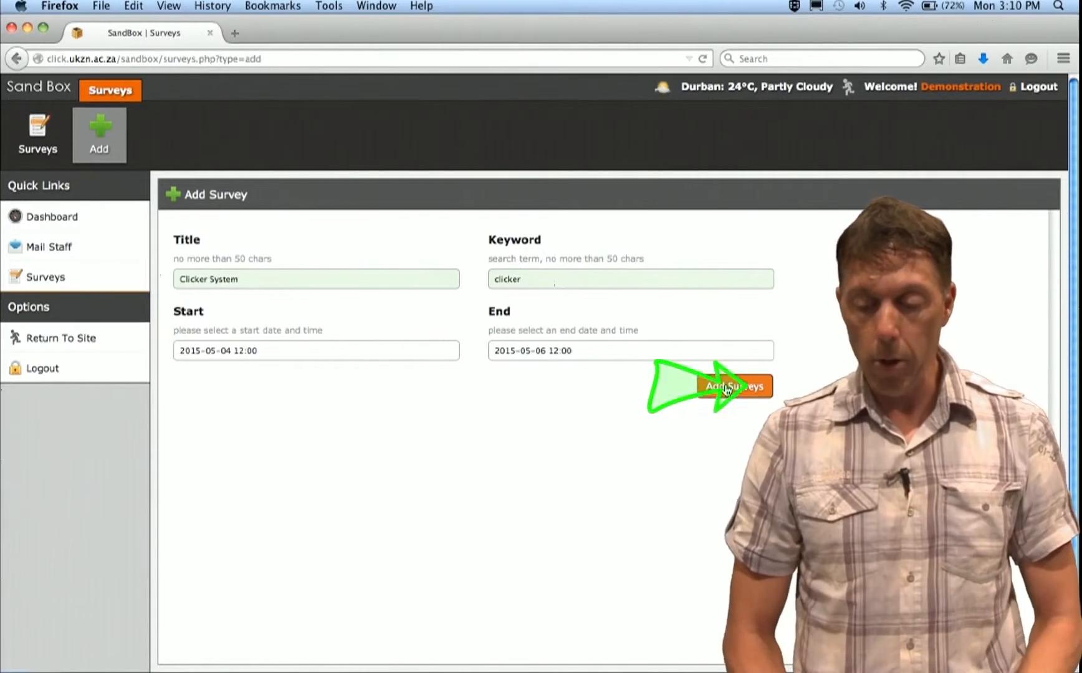
left_click(726, 386)
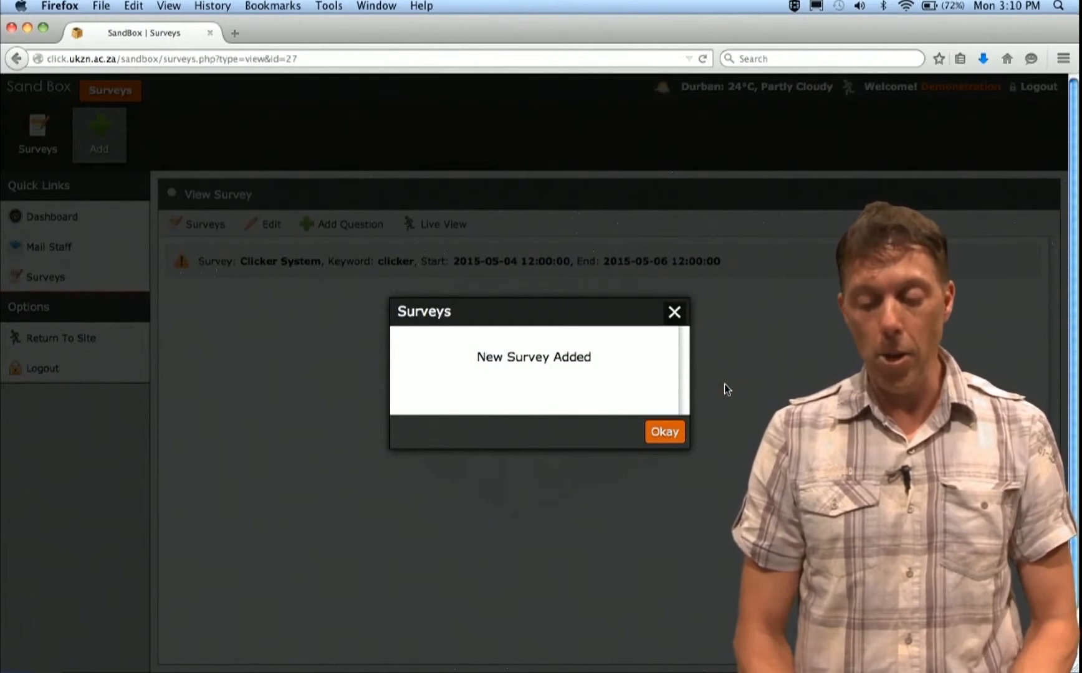
left_click(671, 441)
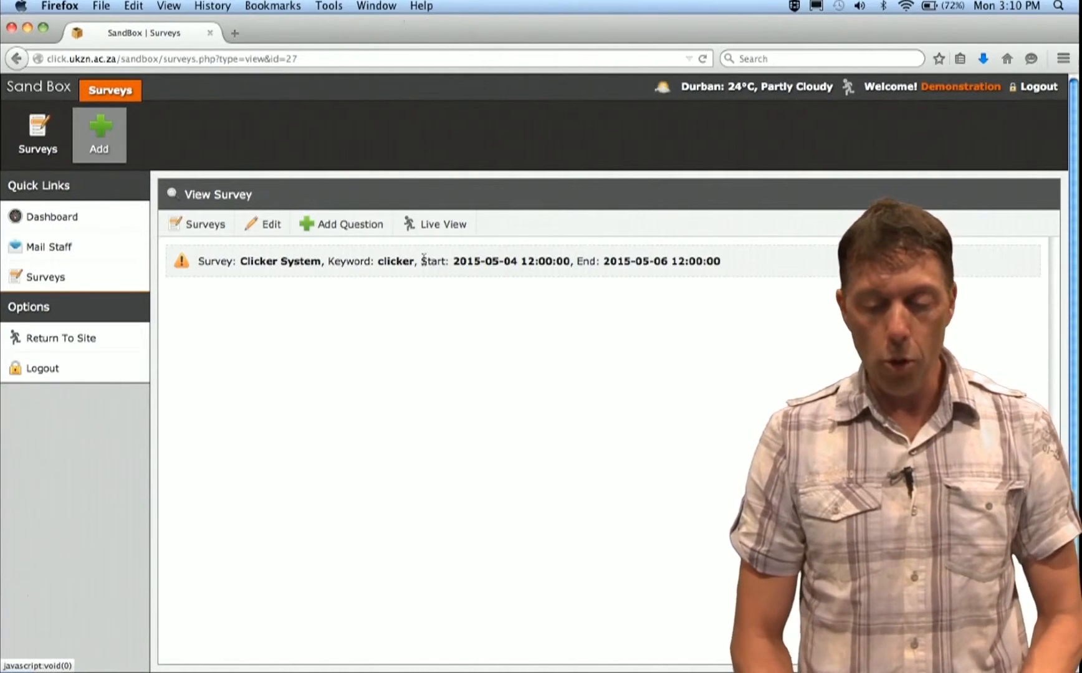
Start question 1 with the text "How do you like the clicker system" and Bullet Options as its answer type
left_click(337, 227)
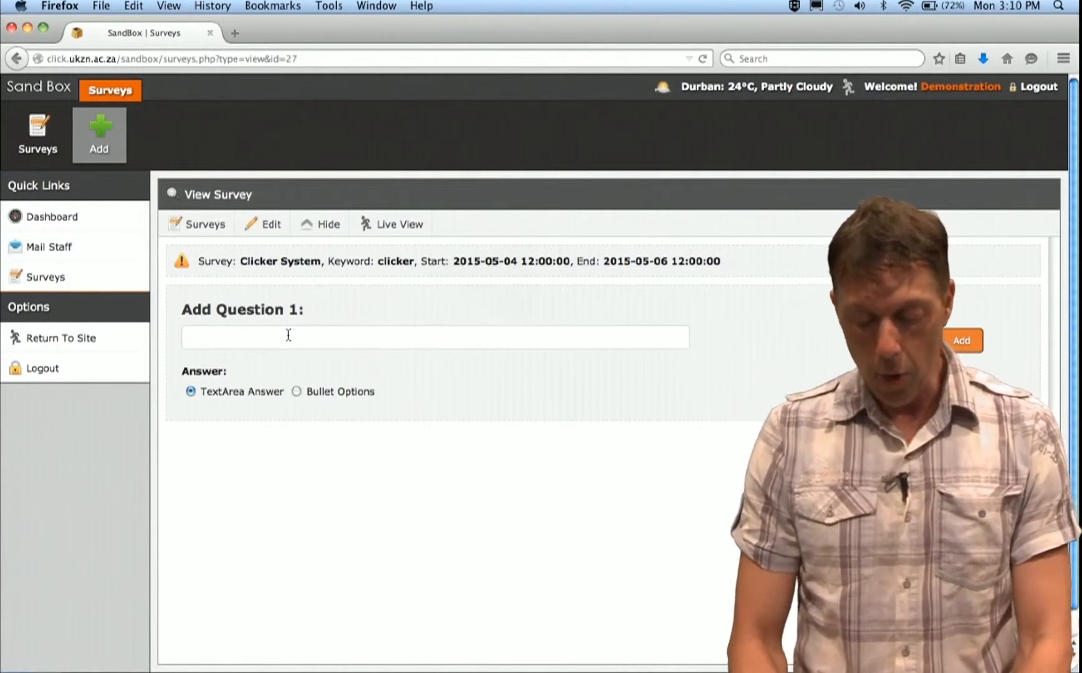
type("How")
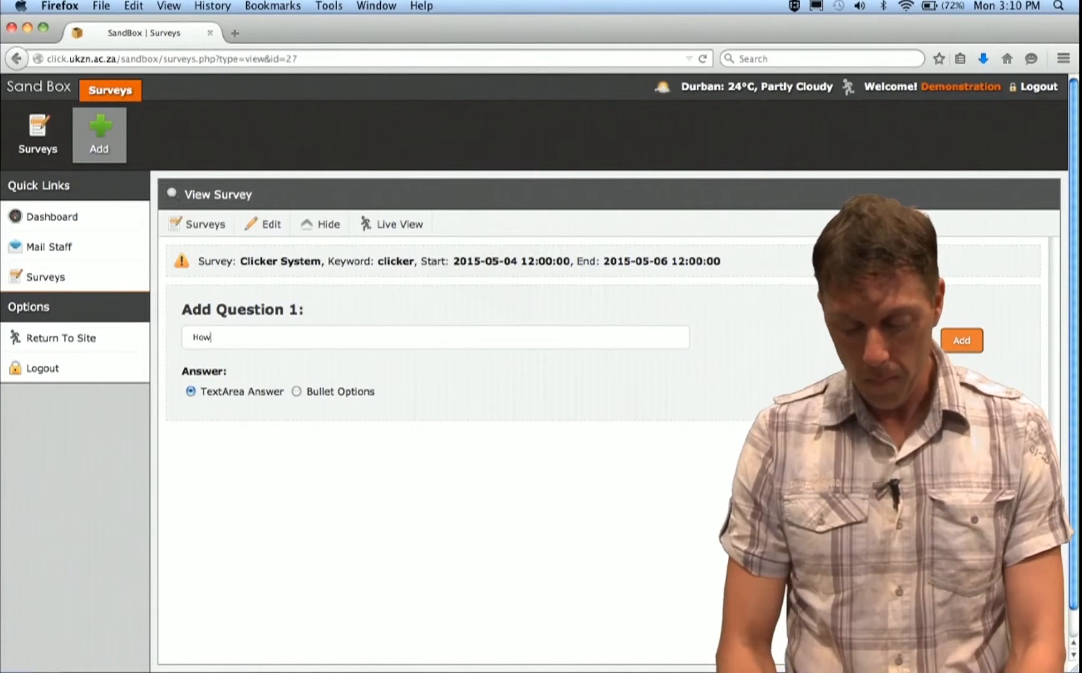
type(" do you like the ")
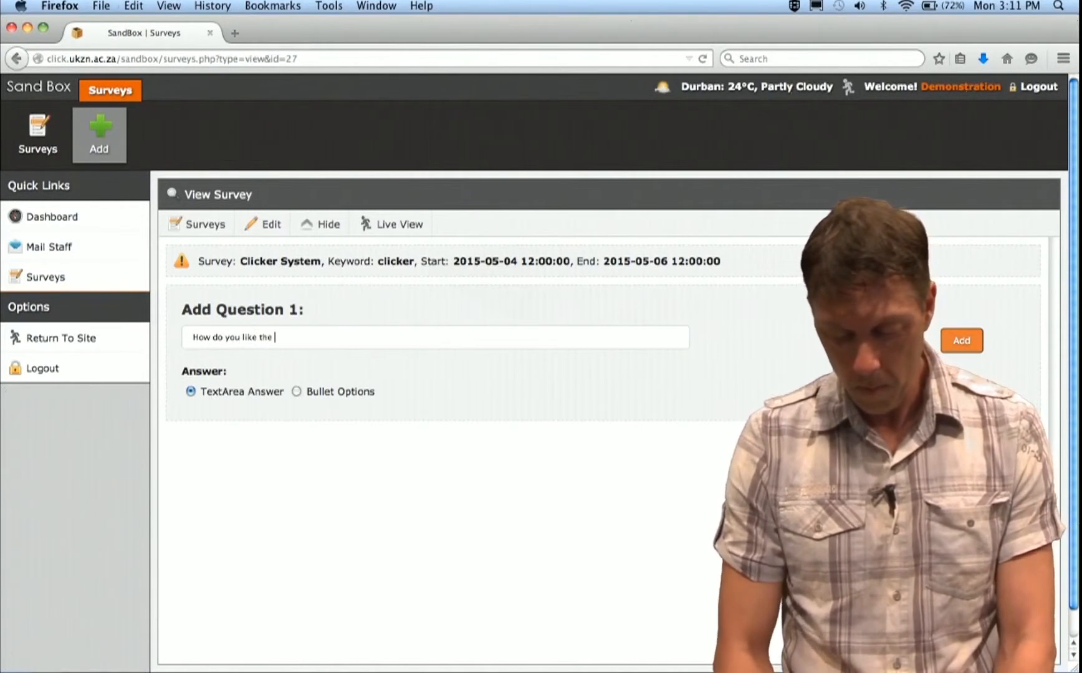
type("clicker system")
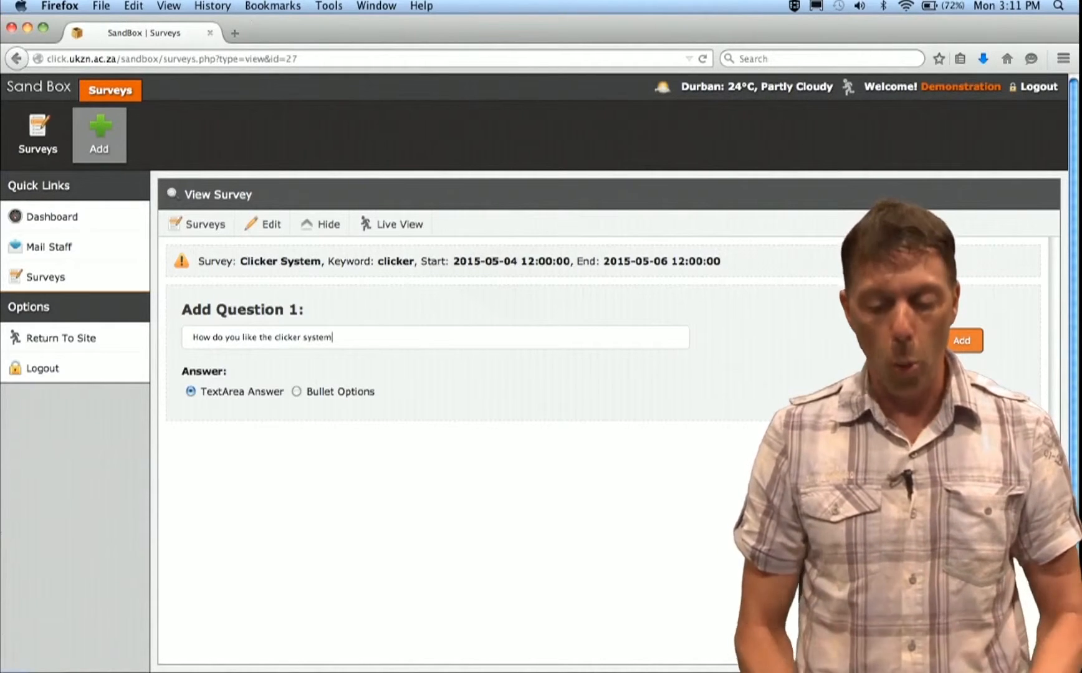
left_click(296, 391)
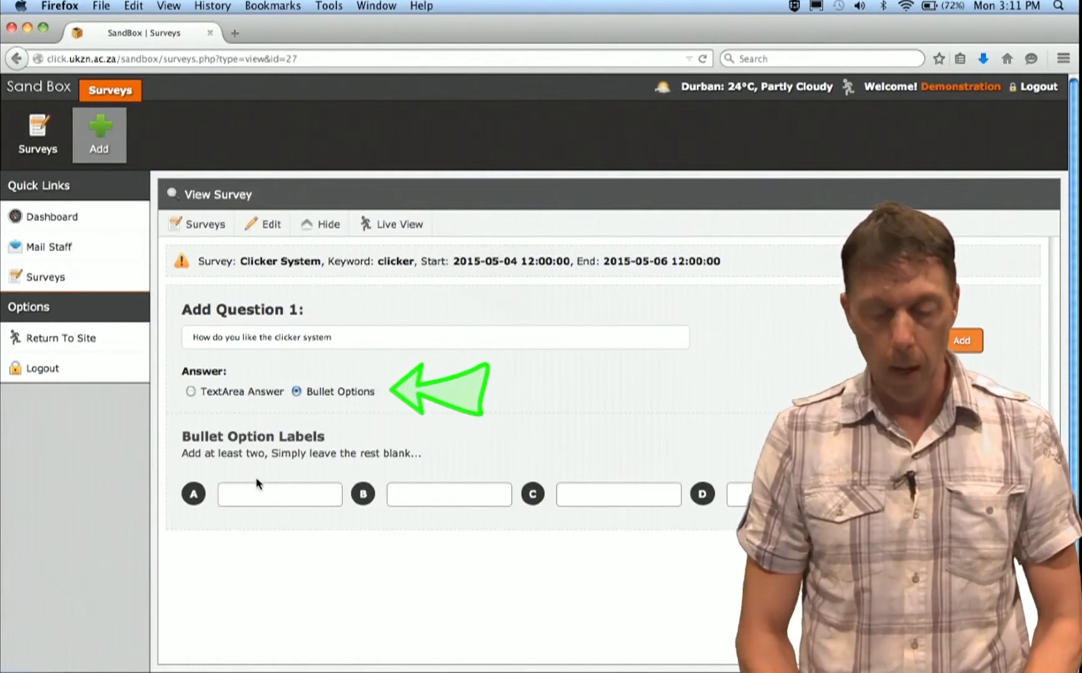
Label answers A to E "Very nice", "Nice", "OK", "Not nice" and "Hate it", and add question 1 to the survey
type("Very")
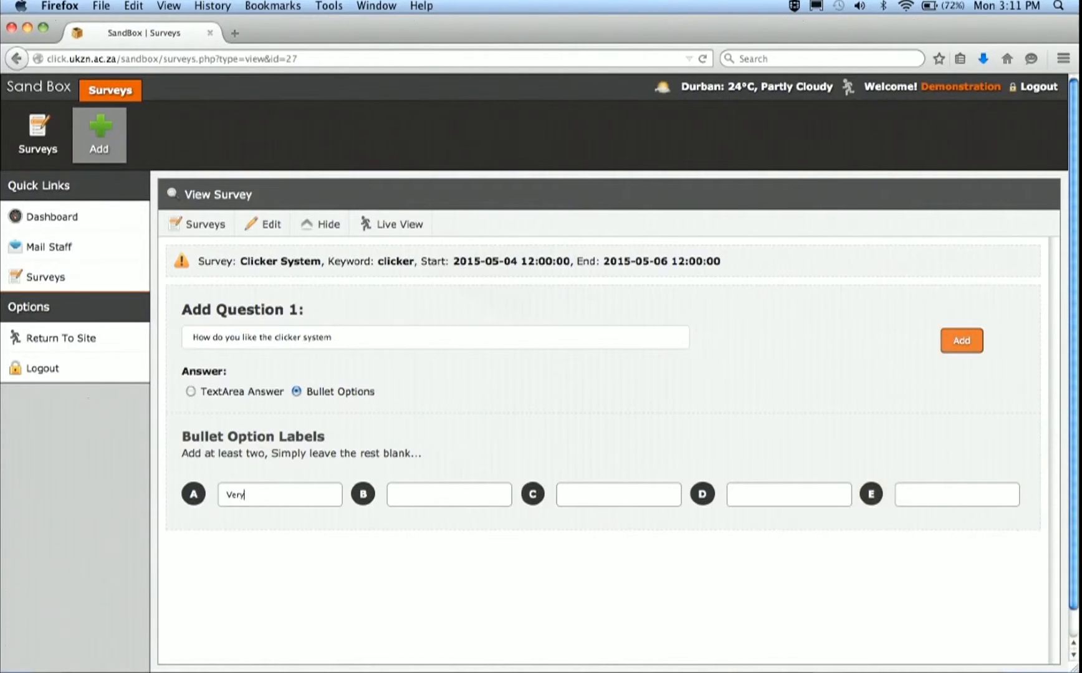
type(" nice")
left_click(466, 489)
type("Nice")
type("OK")
left_click(768, 496)
type("Not nice")
left_click(971, 491)
type("Hate it")
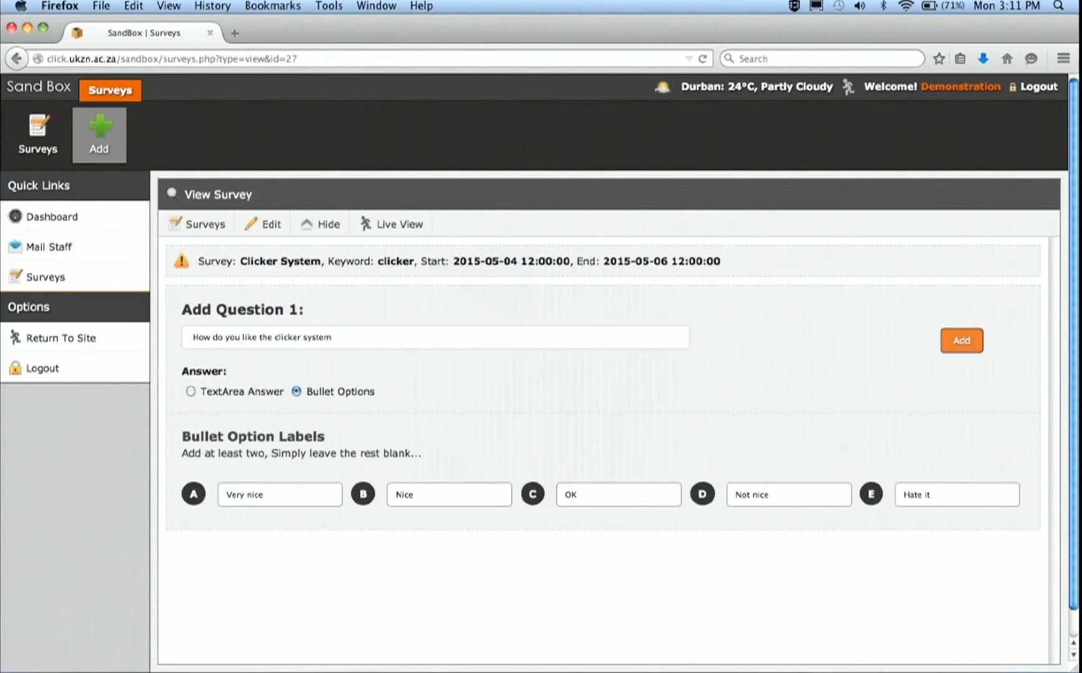
left_click(961, 340)
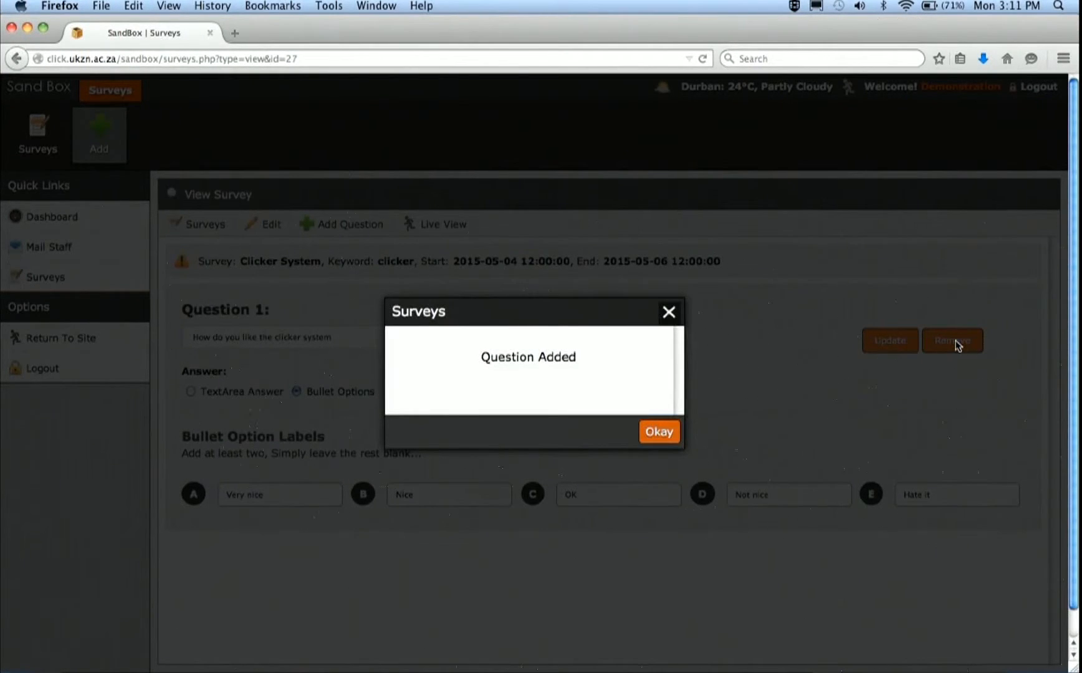
left_click(657, 432)
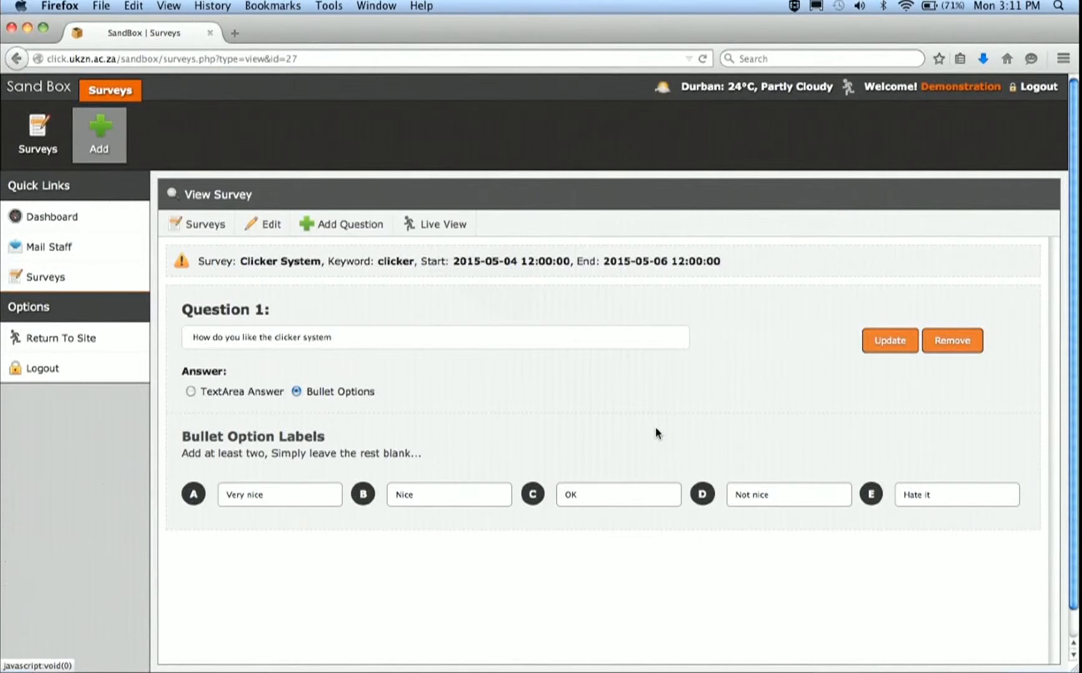
Start question 2 with the text "Surveys like Clicker make teaching better" and Bullet Options as its answer type
left_click(348, 227)
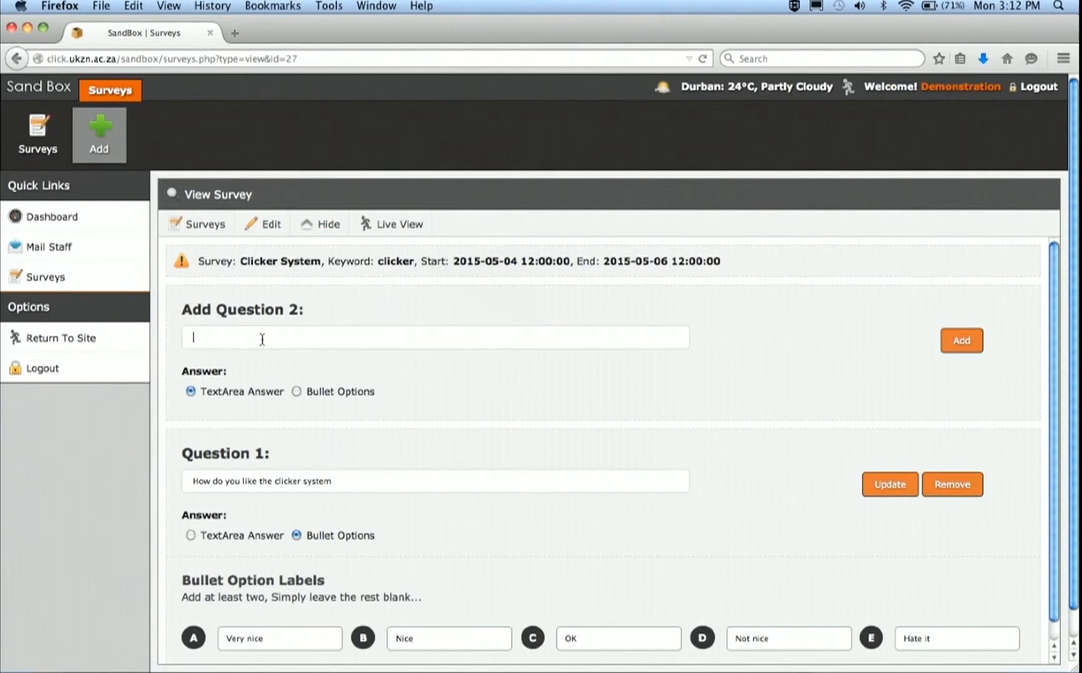
type("Surveys like Clicker make teach")
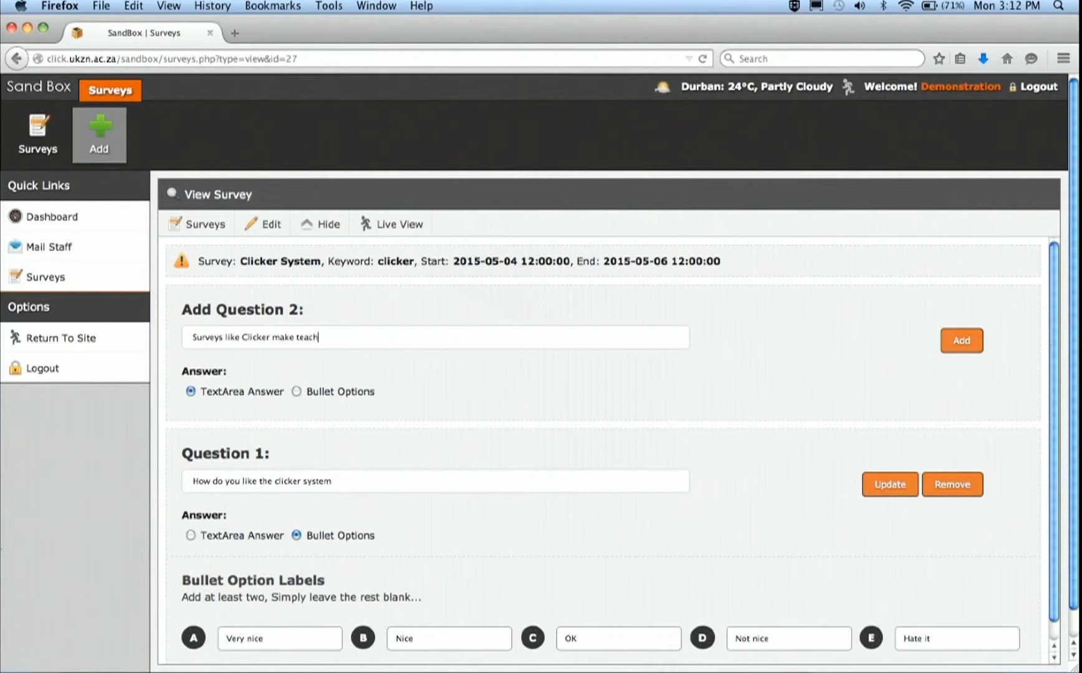
type("ing better")
left_click(296, 391)
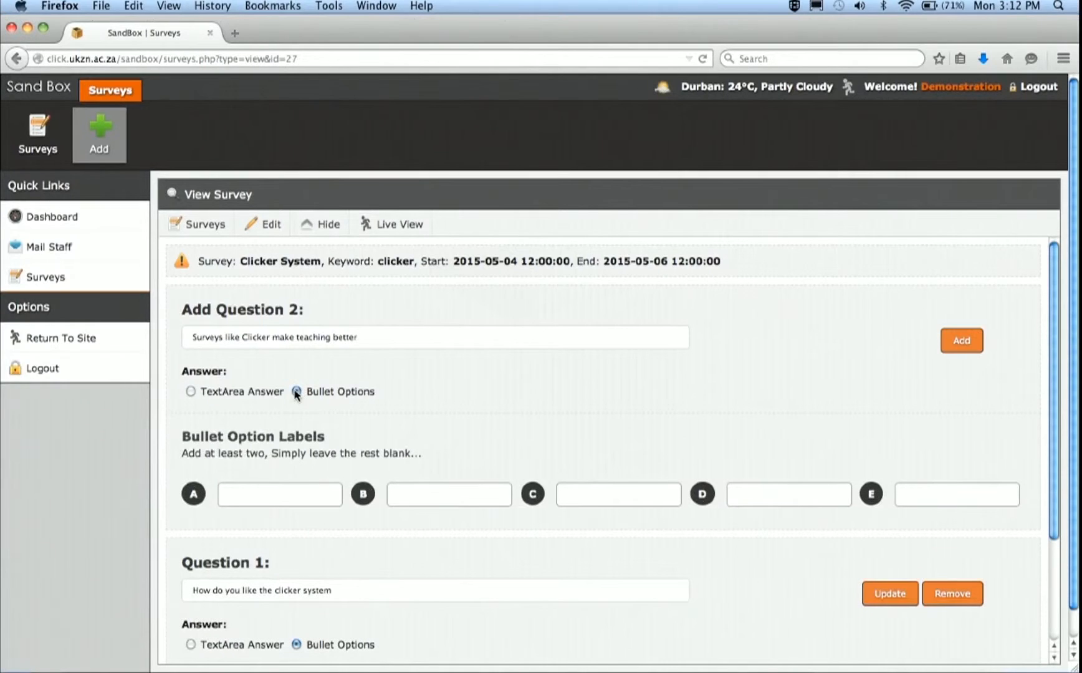
Label answers A and B "True" and "False", and add question 2 to the survey
left_click(268, 494)
type("True")
type("F")
key("BackSpace")
key("BackSpace")
left_click(955, 343)
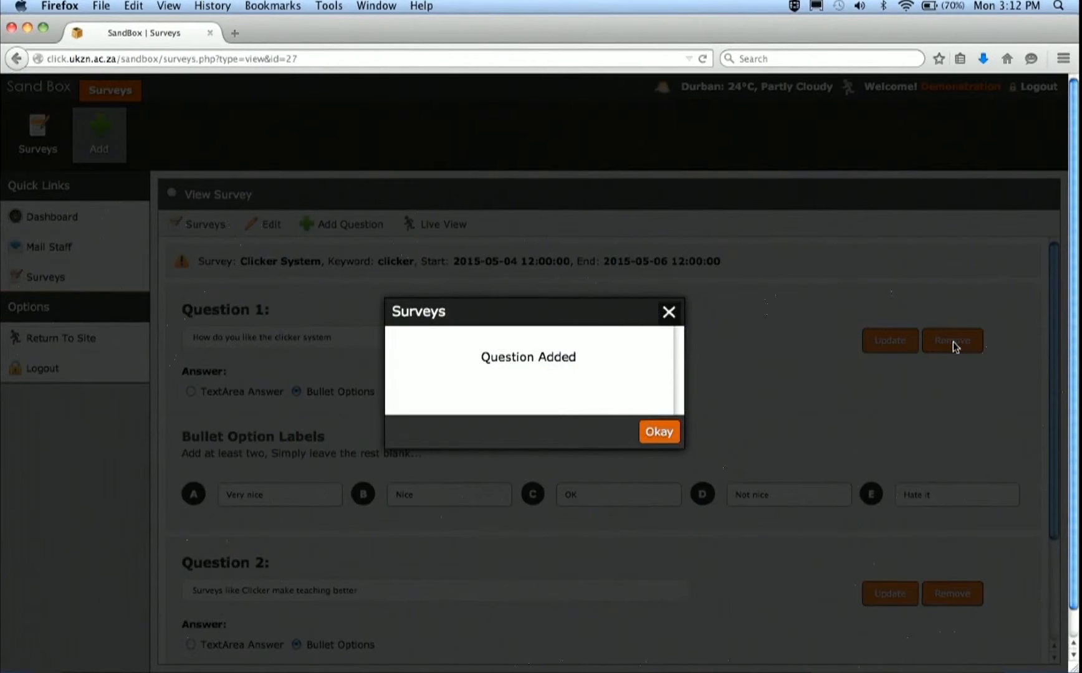
left_click(652, 433)
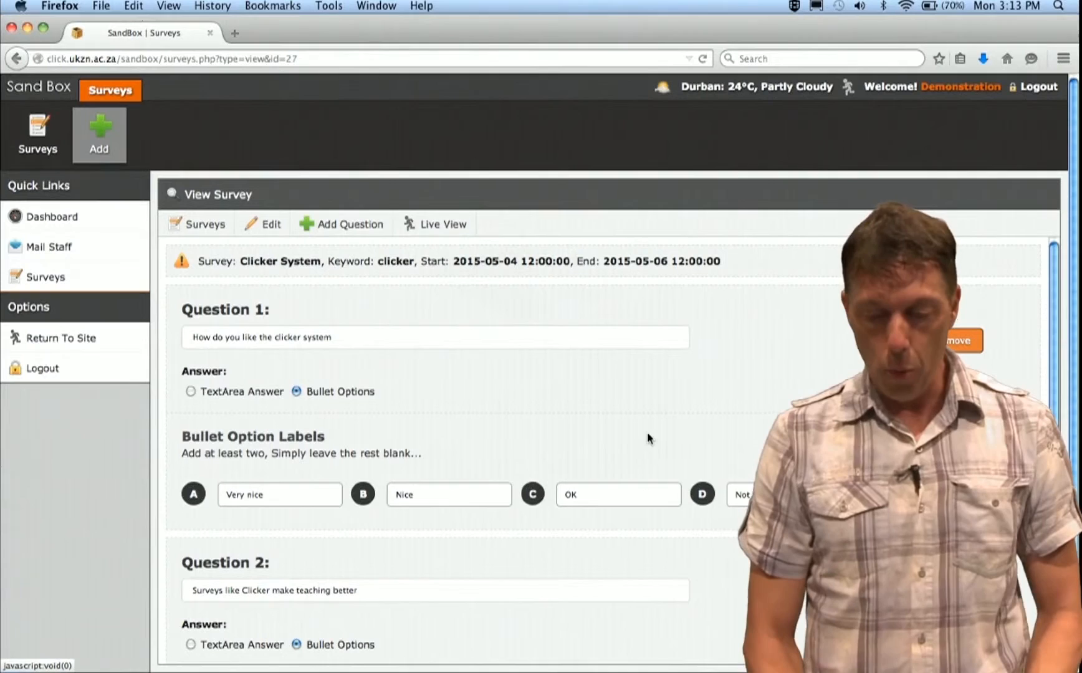
Add question 3, "What question do you have", to the survey with a TextArea Answer
left_click(341, 233)
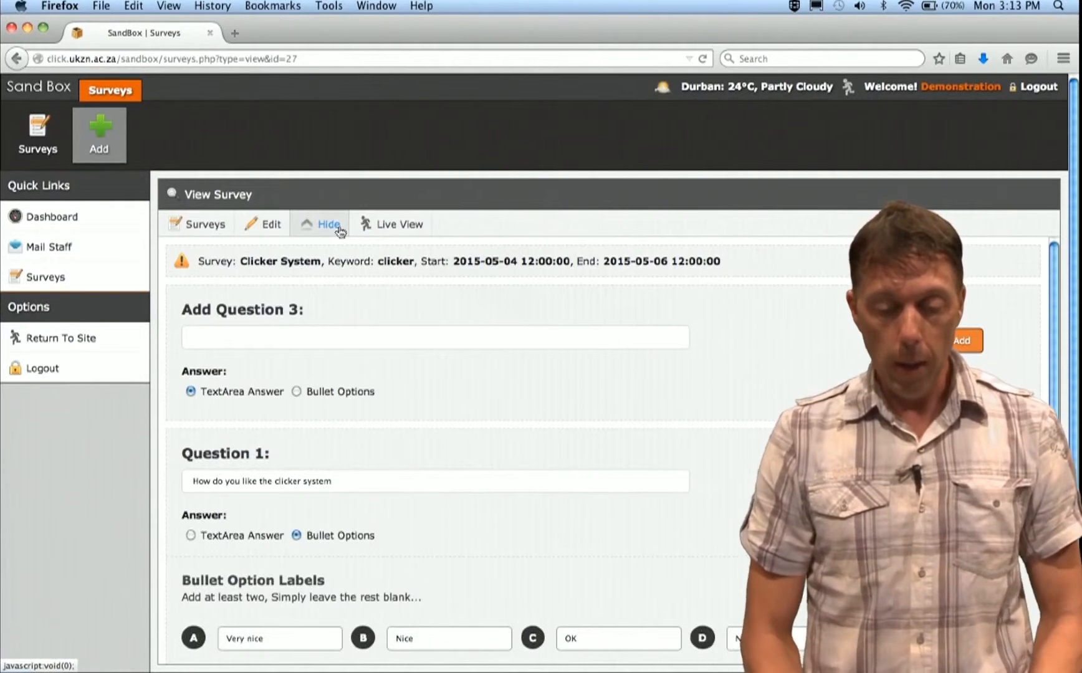
left_click(213, 337)
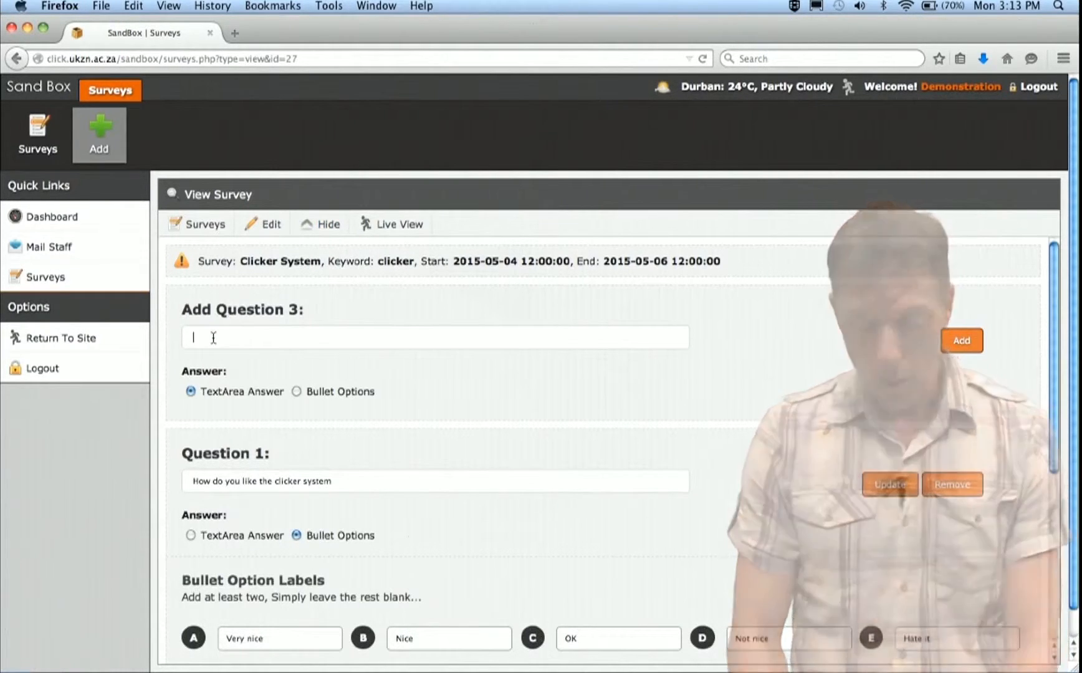
type("What question do")
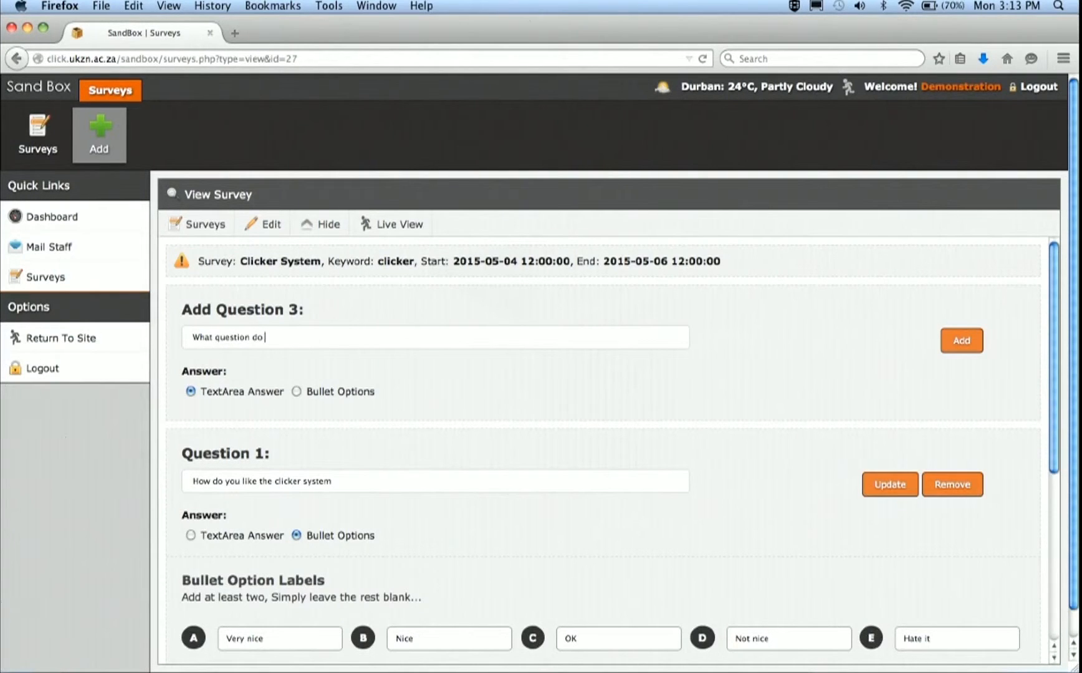
key("BackSpace")
key("BackSpace")
key("BackSpace")
key("BackSpace")
type("have")
left_click(947, 347)
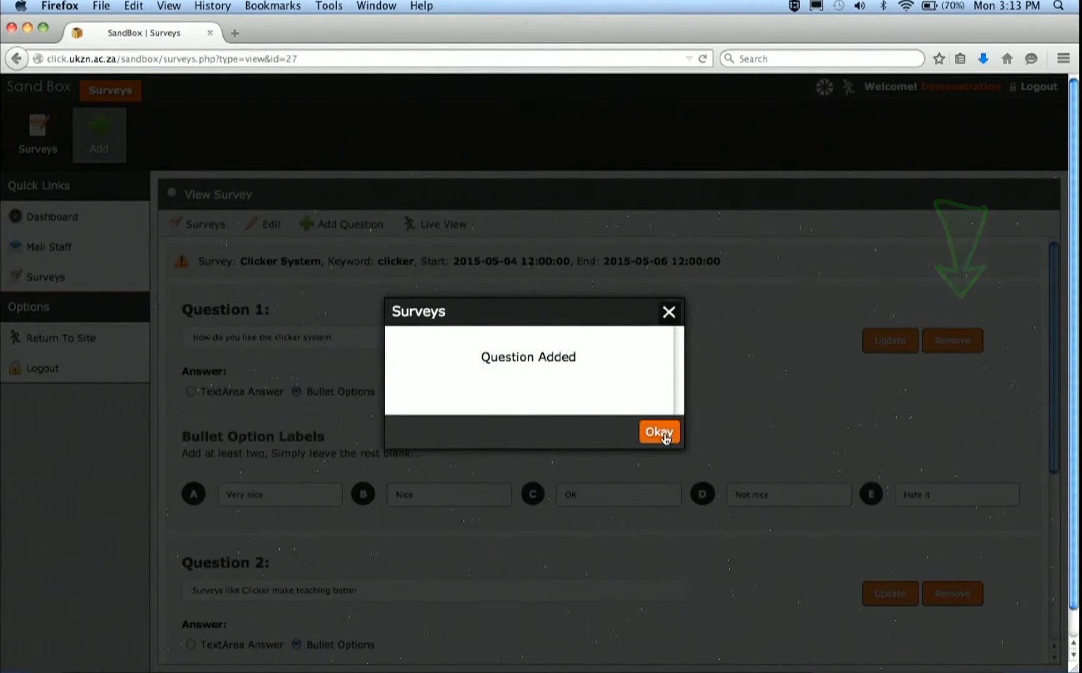
left_click(659, 433)
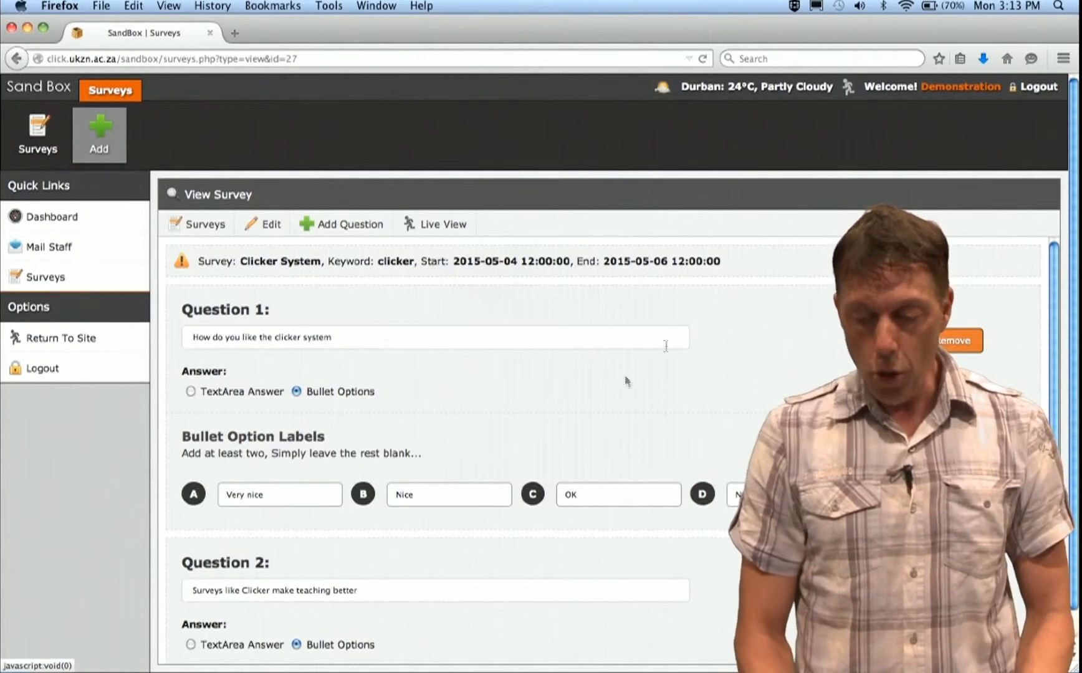
Remove the True/False question "Surveys like Clicker make teaching better" from the survey
scroll(612, 394, "down", 5)
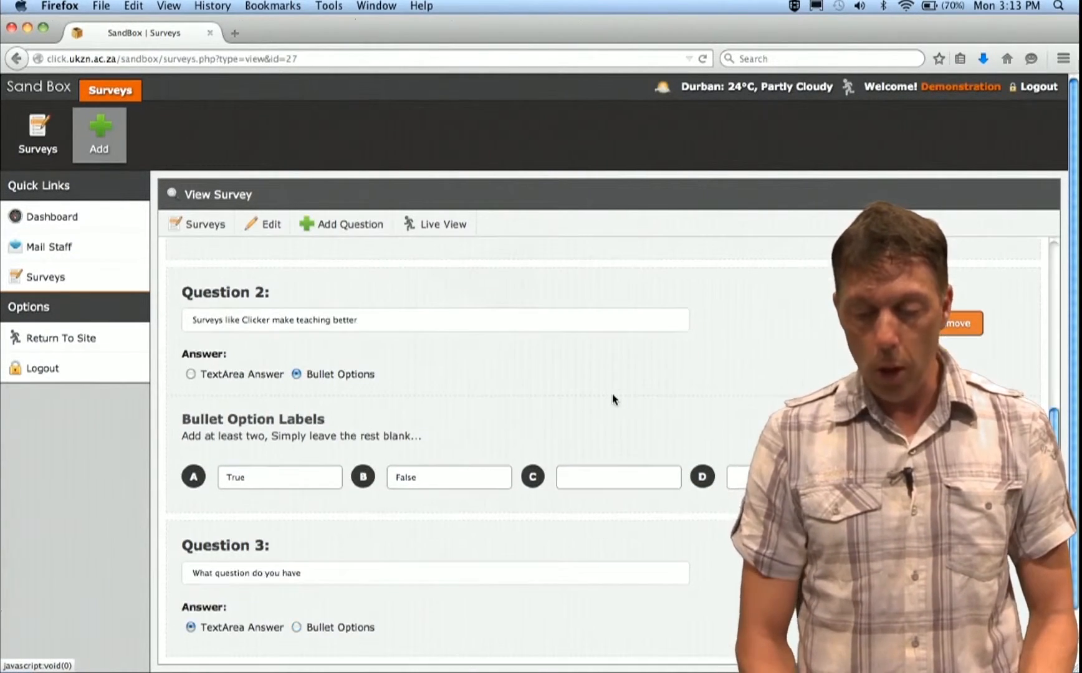
scroll(597, 345, "up", 2)
scroll(597, 349, "down", 4)
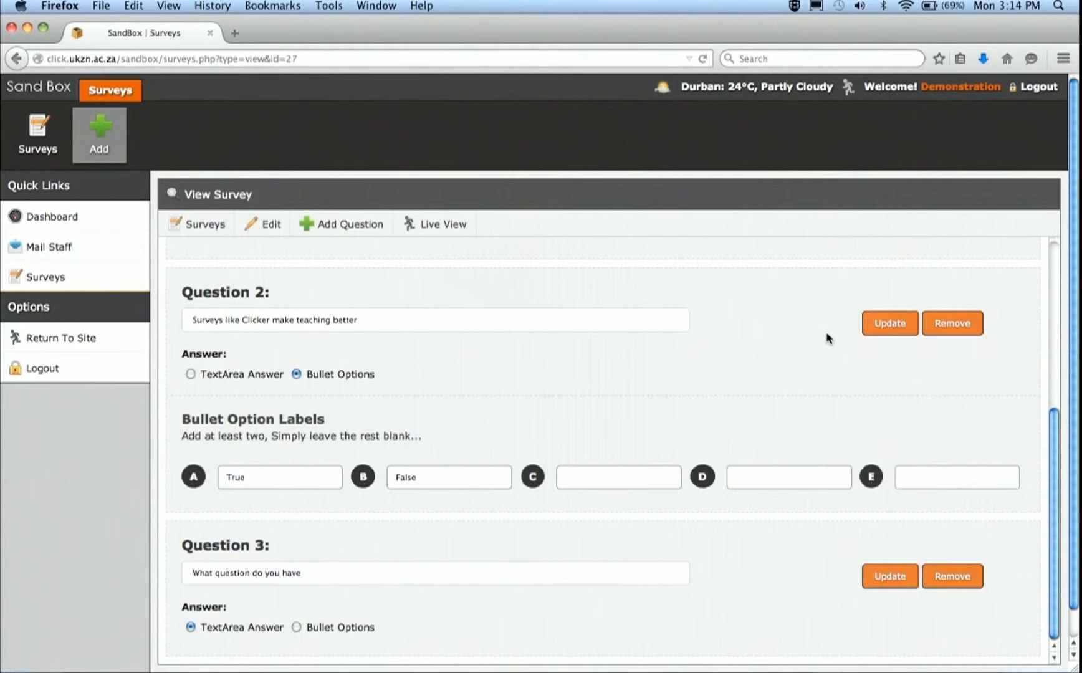
left_click(953, 324)
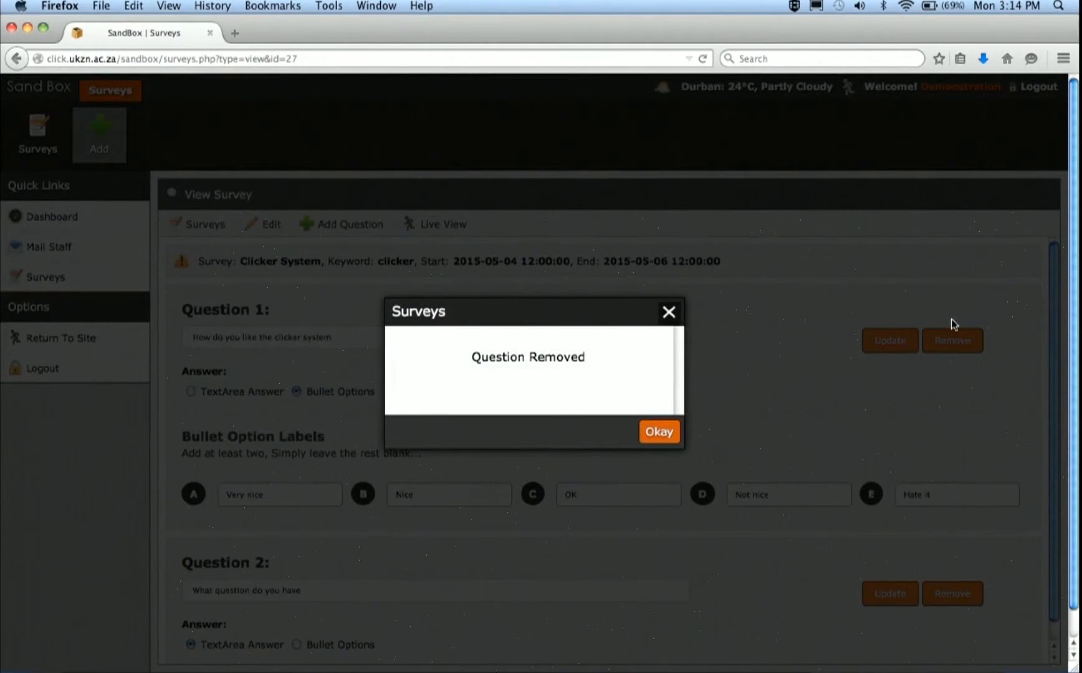
left_click(658, 432)
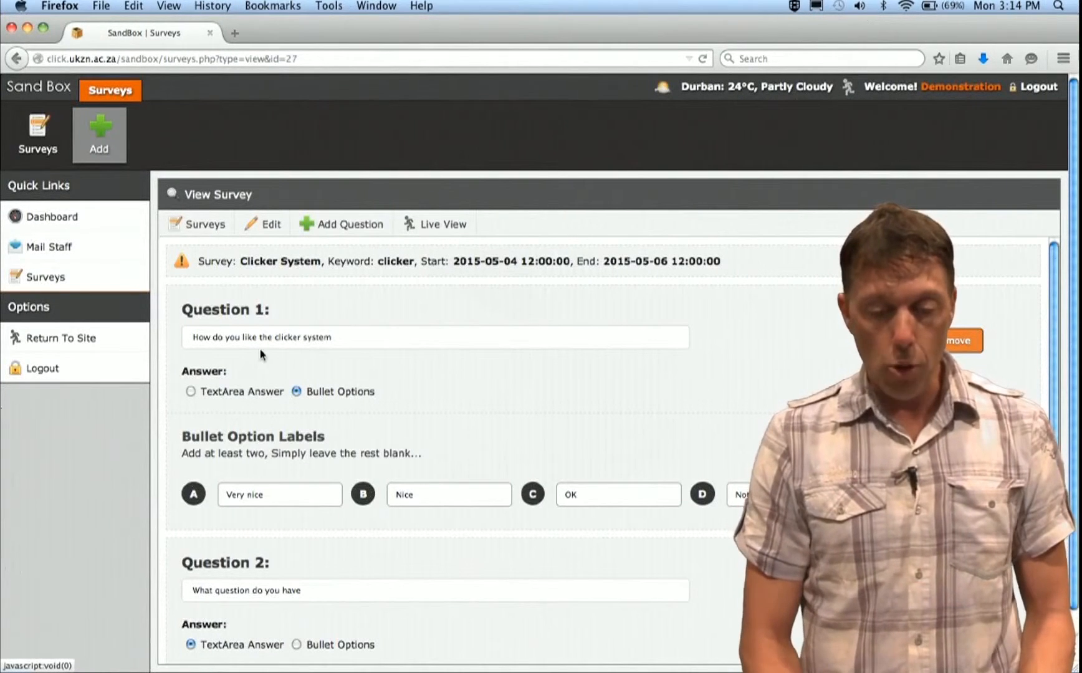
Open the Clicker System survey from the survey list to view its details
left_click(35, 148)
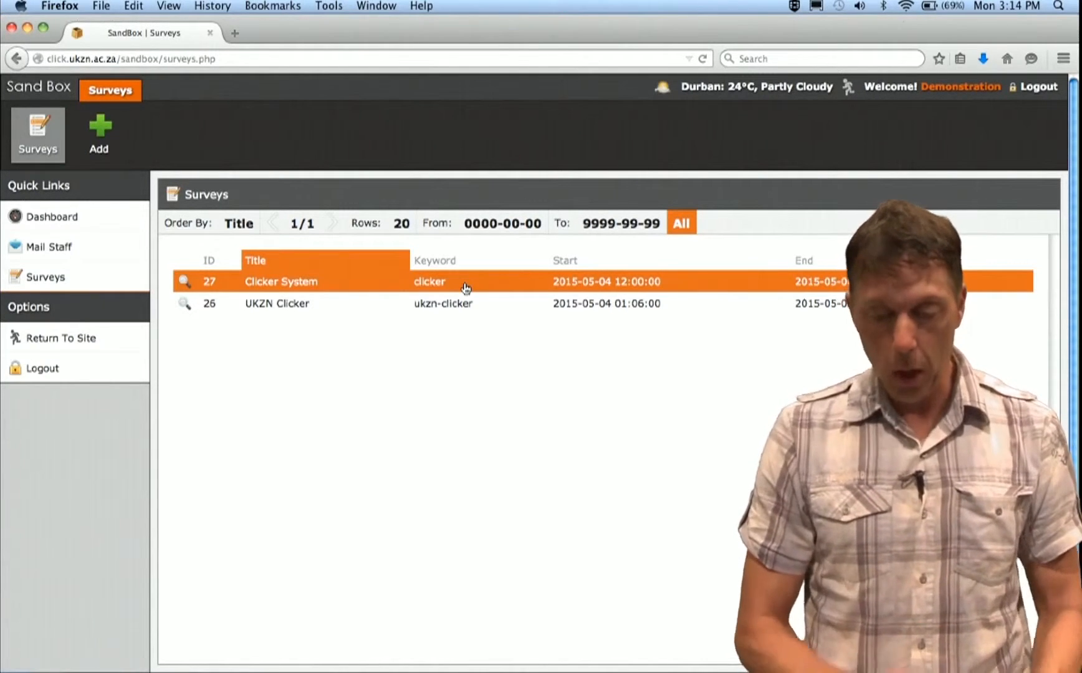
left_click(465, 288)
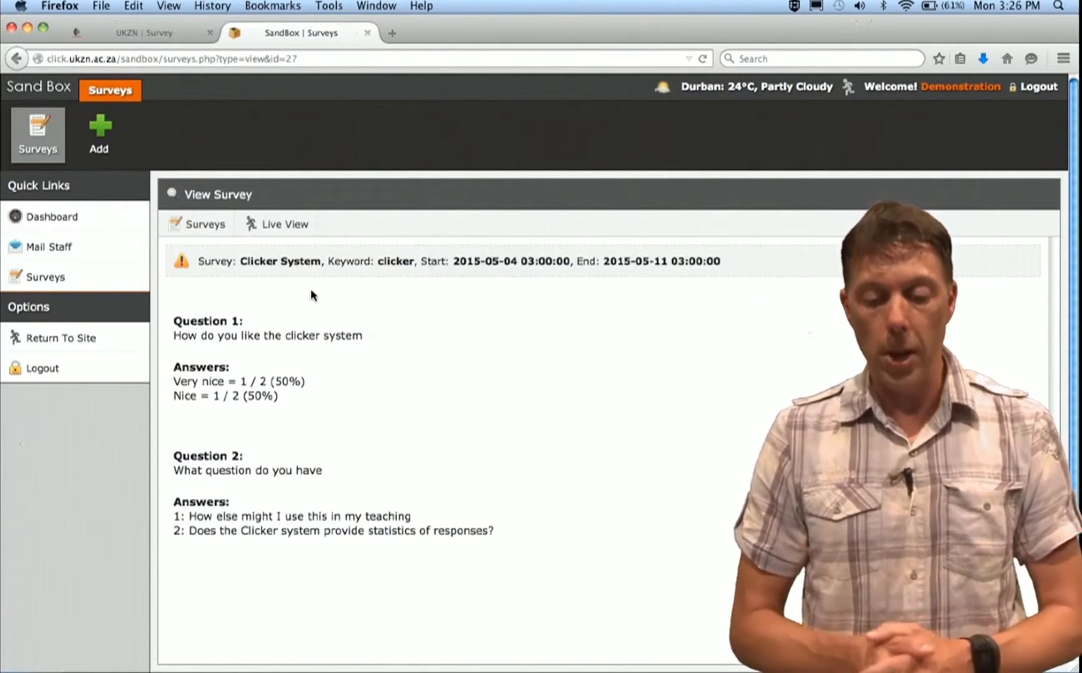